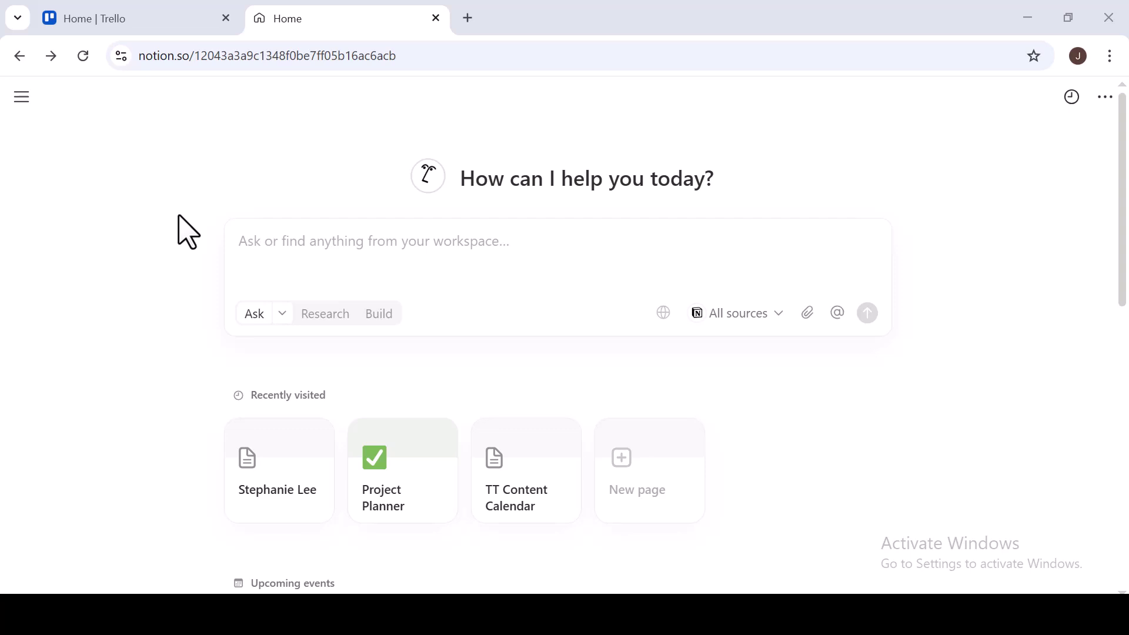
Step: Ask the AI to brainstorm new client onboarding steps for a virtual assistant, including sections for discovery, contract signing, and project kickoff
click(264, 246)
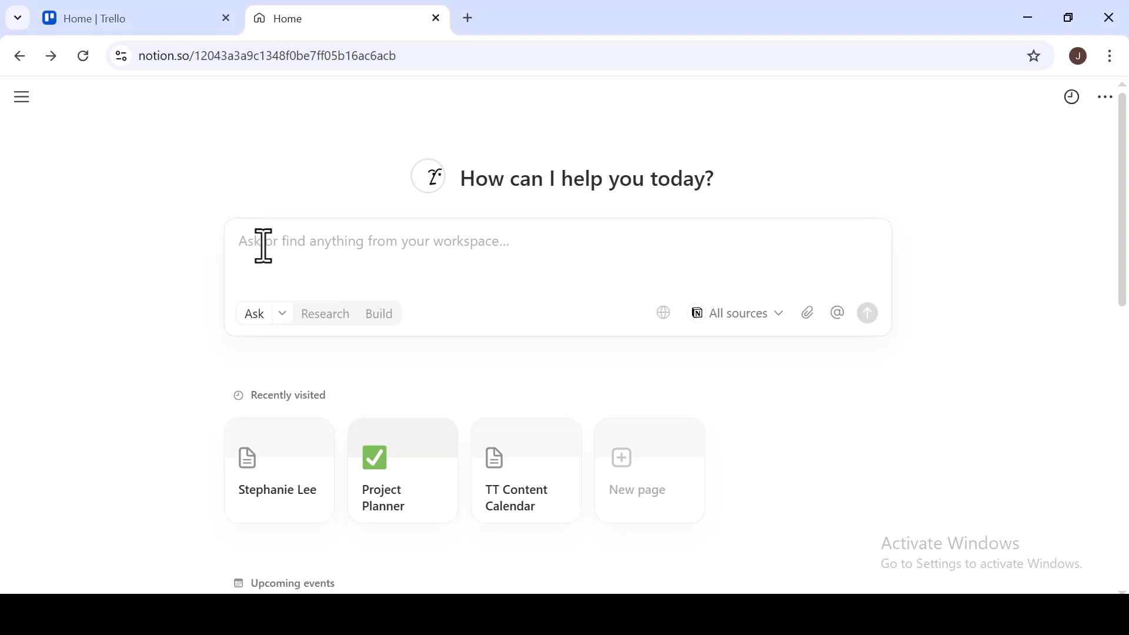
text(Brainstorm a list of steps for a new client onboarding process for a virtual assistant. Include sections for discovery, contract signing, and project kickoff.)
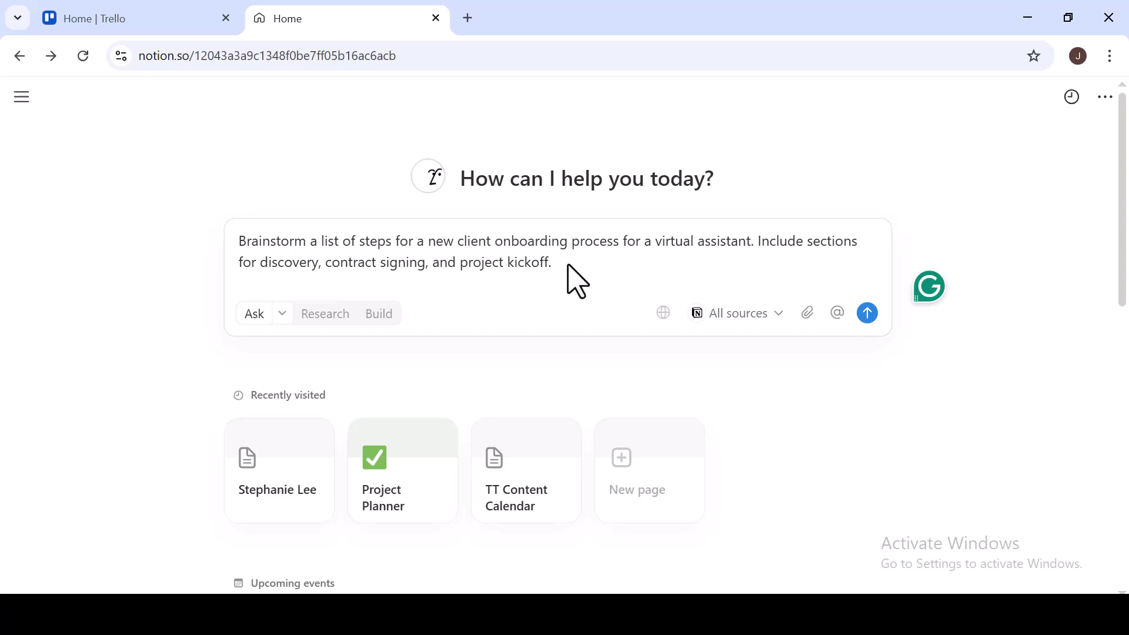
key(Return)
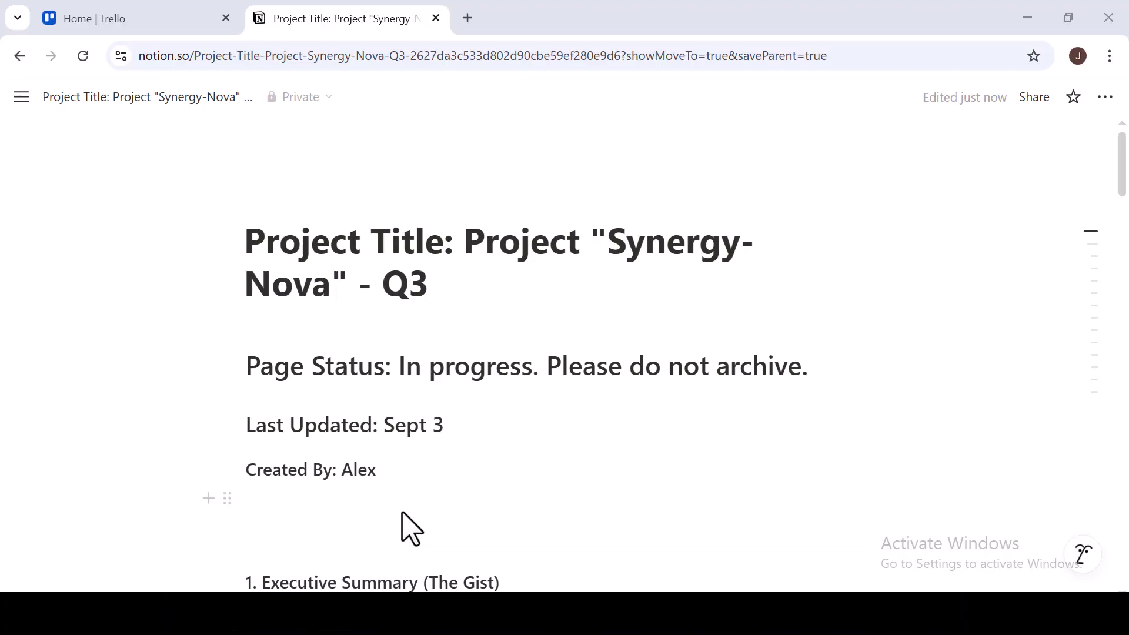
Step: Select the Synergy-Nova page text from the blank line above the Executive Summary through Final Notes and ask AI to "Summarize the text"
scroll(403, 530, down, 4)
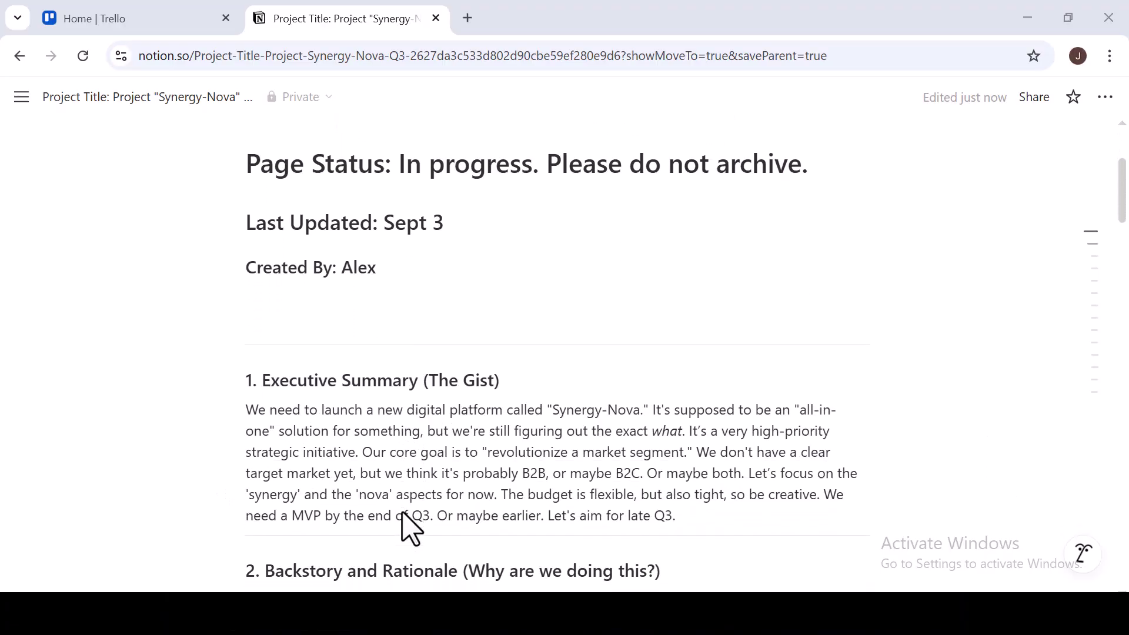
scroll(403, 513, down, 8)
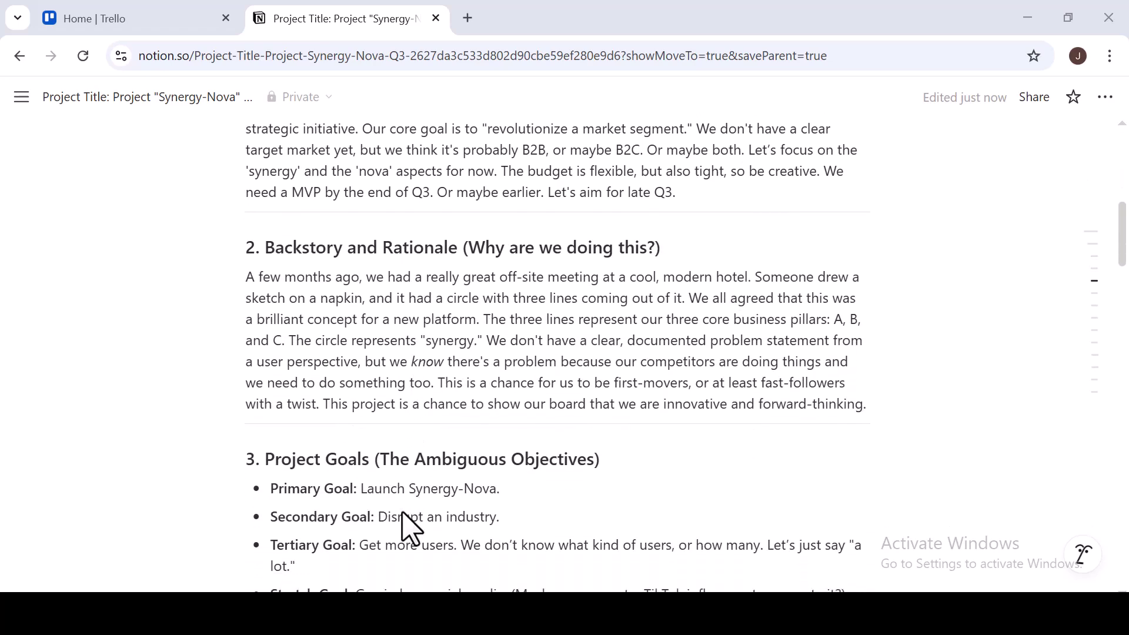
scroll(403, 513, up, 10)
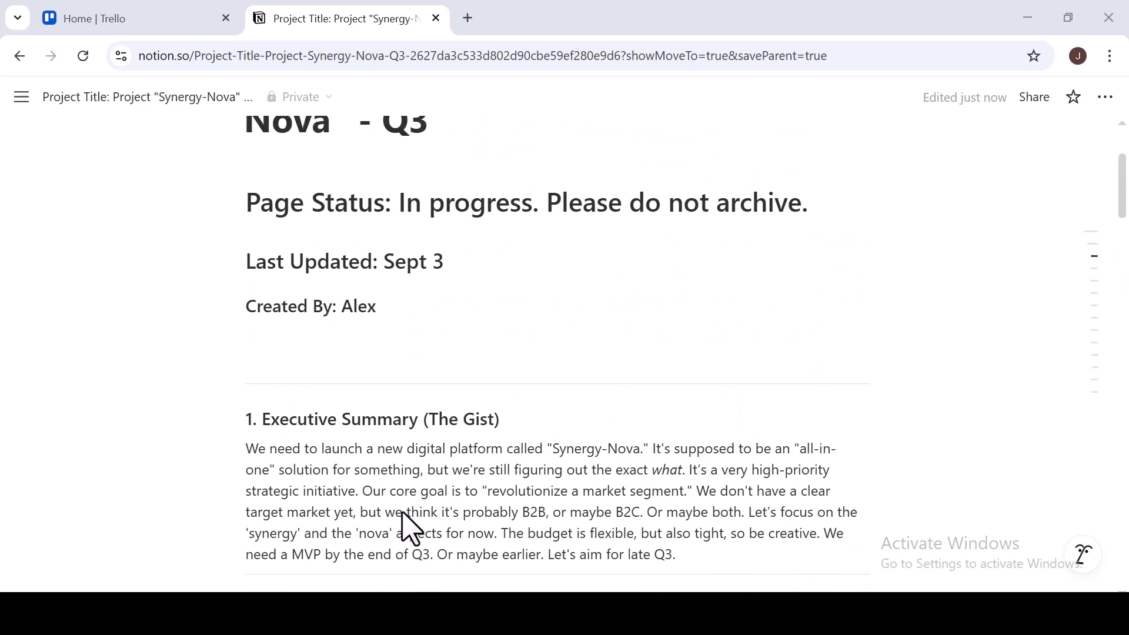
click(321, 406)
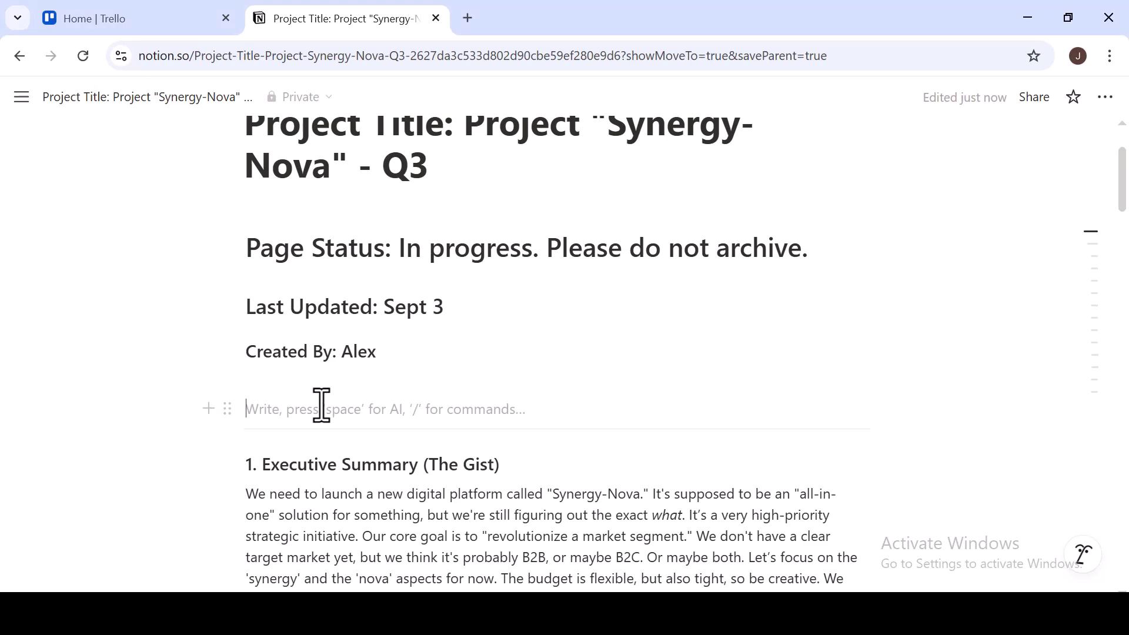
key(ctrl+a)
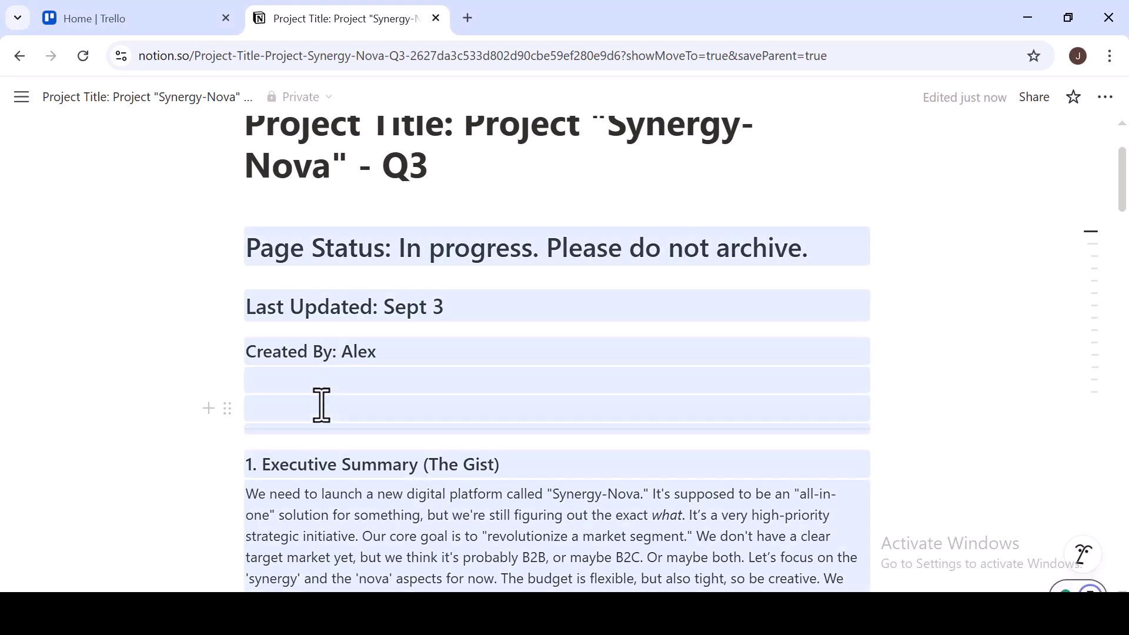
click(287, 415)
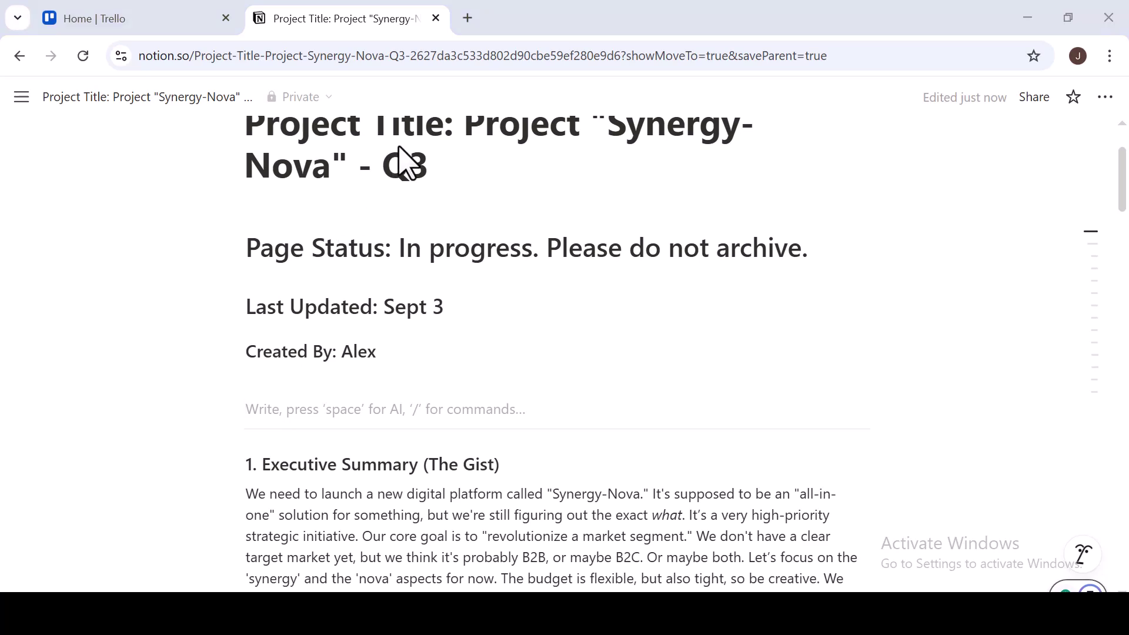
key(ctrl+shift+End)
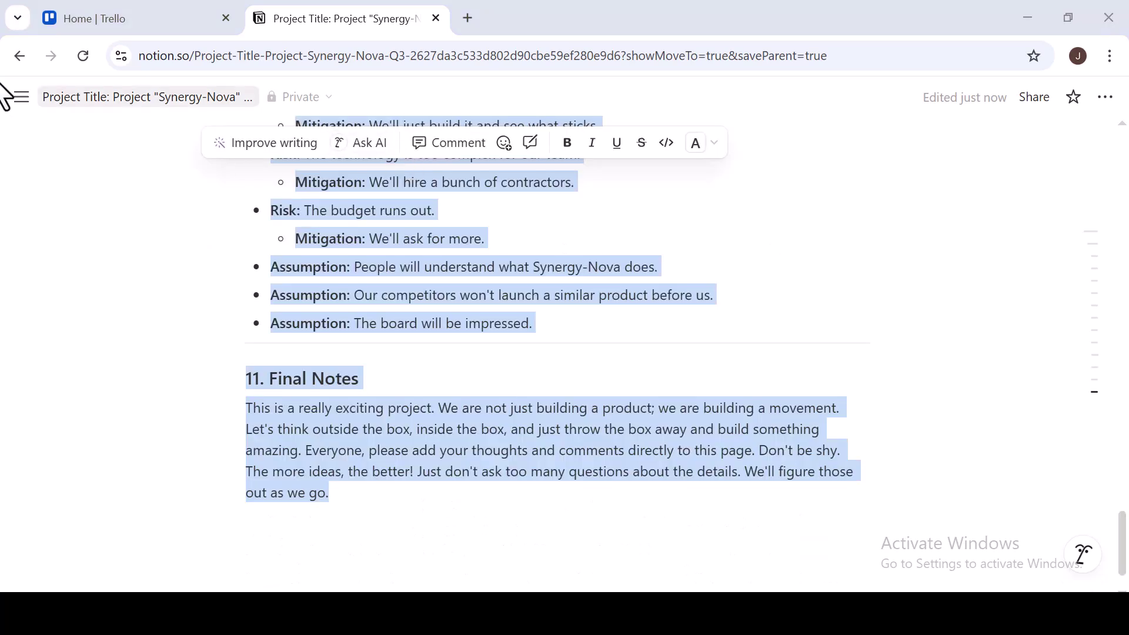
click(365, 144)
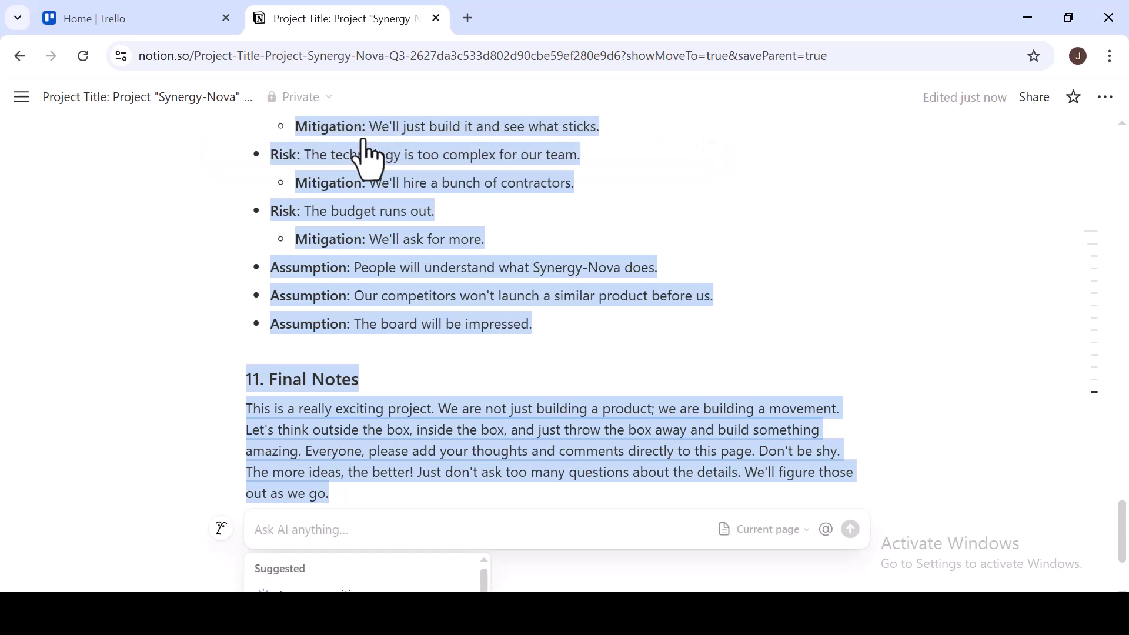
text(S)
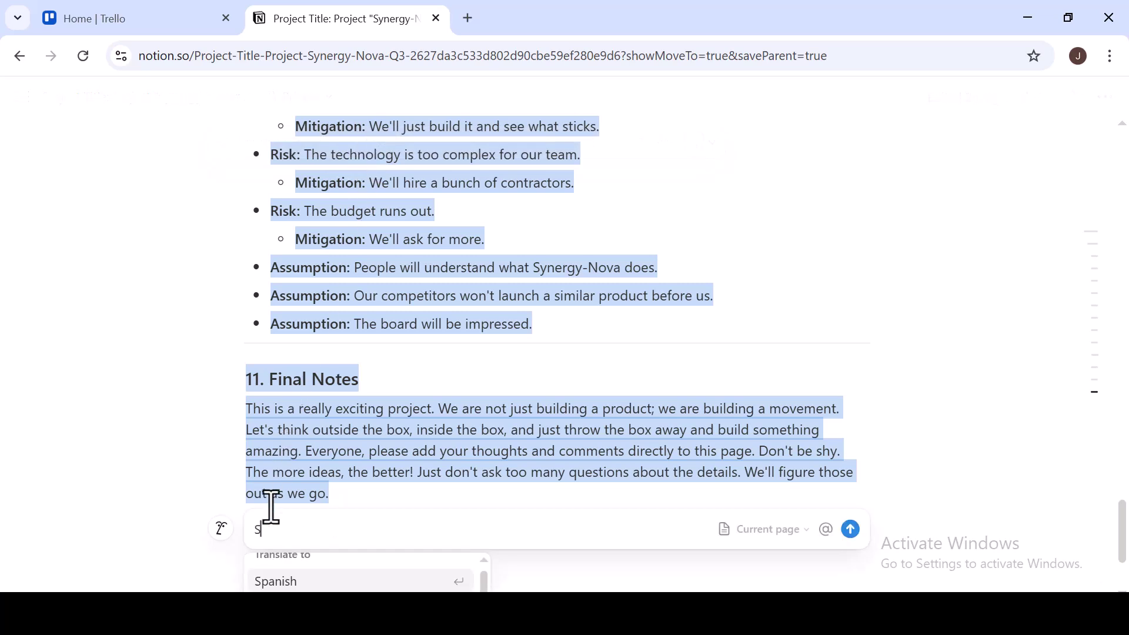
text(ummar)
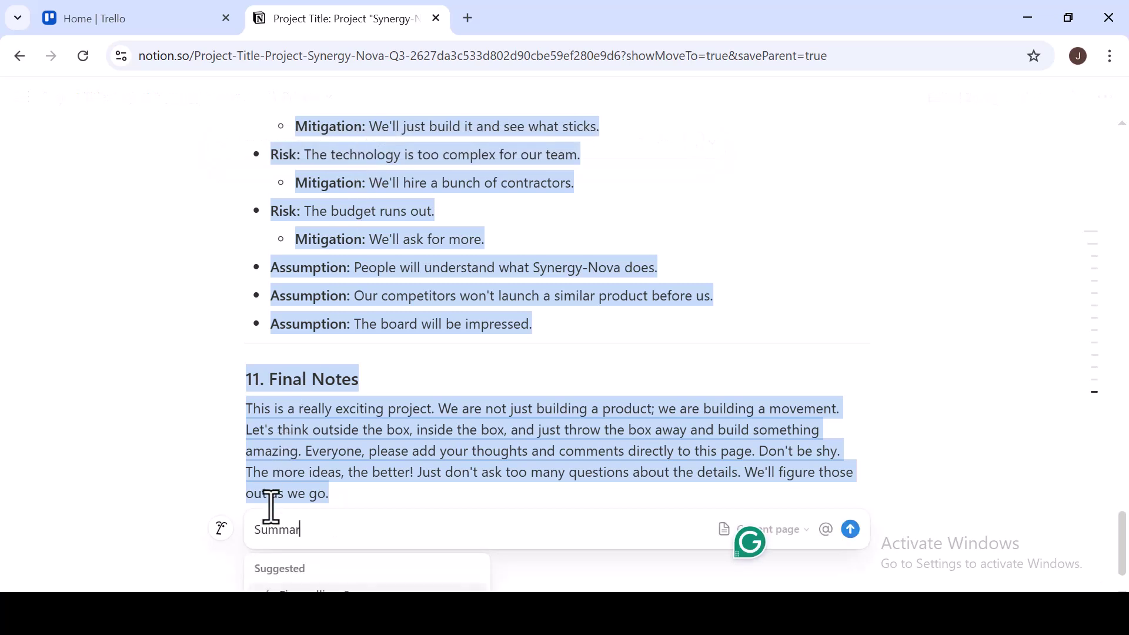
text(ize the text)
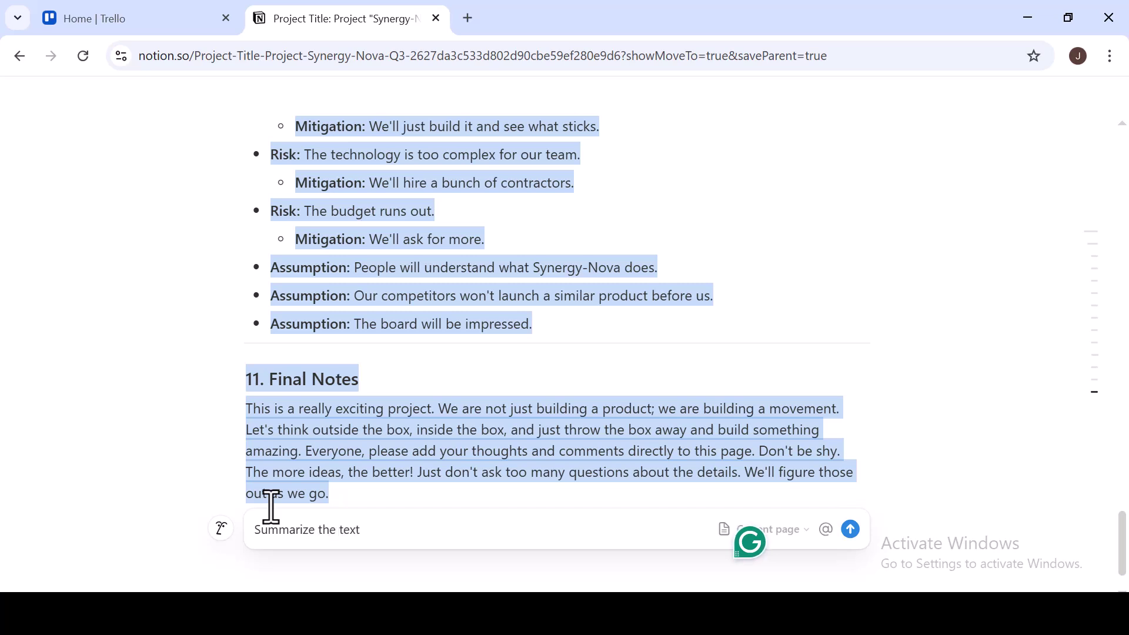
key(Return)
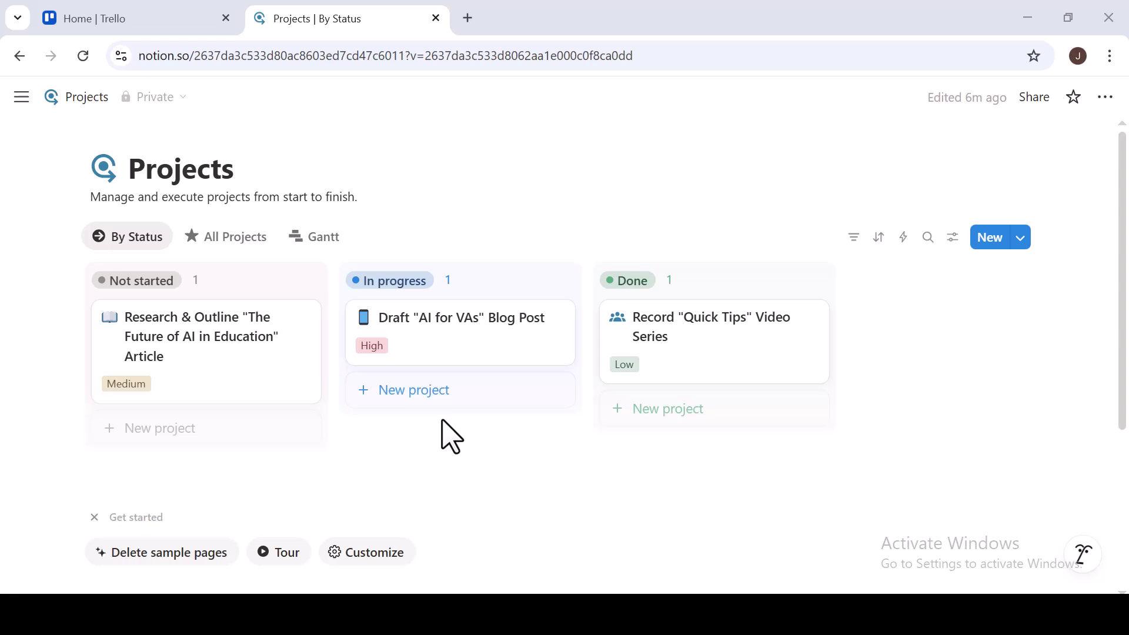
Step: Open the Draft "AI for VAs" Blog Post project from the In progress column and look over its page
click(522, 364)
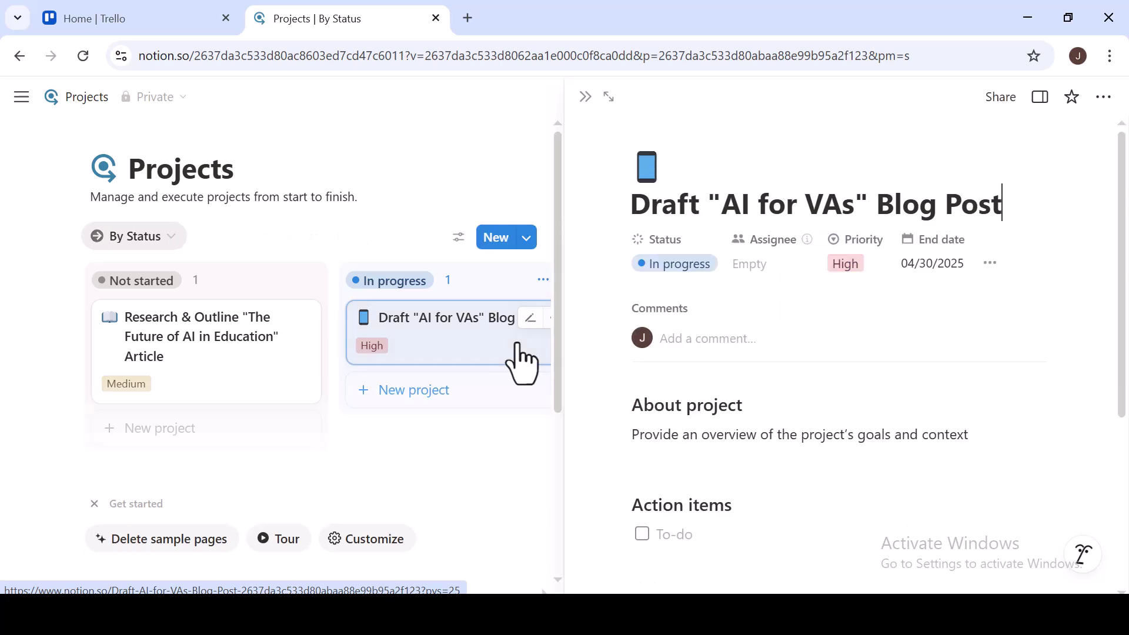
scroll(736, 486, down, 2)
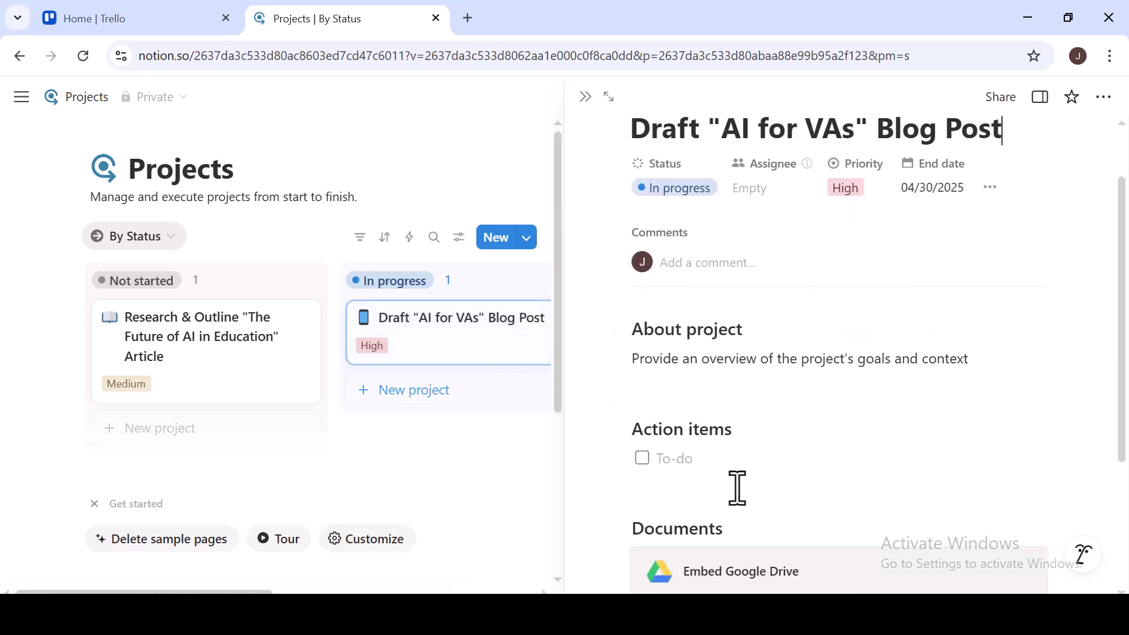
scroll(739, 338, up, 2)
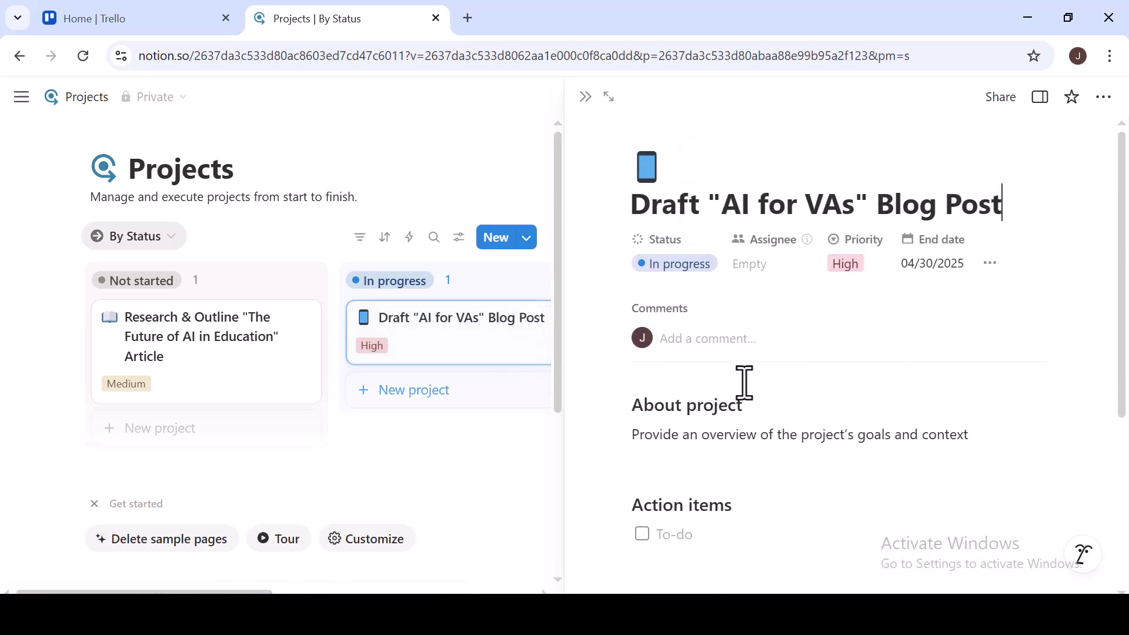
Step: Ask AI to rewrite the About project placeholder with "Write a clear task description for a social media post about AI for VAs."
triple_click(718, 444)
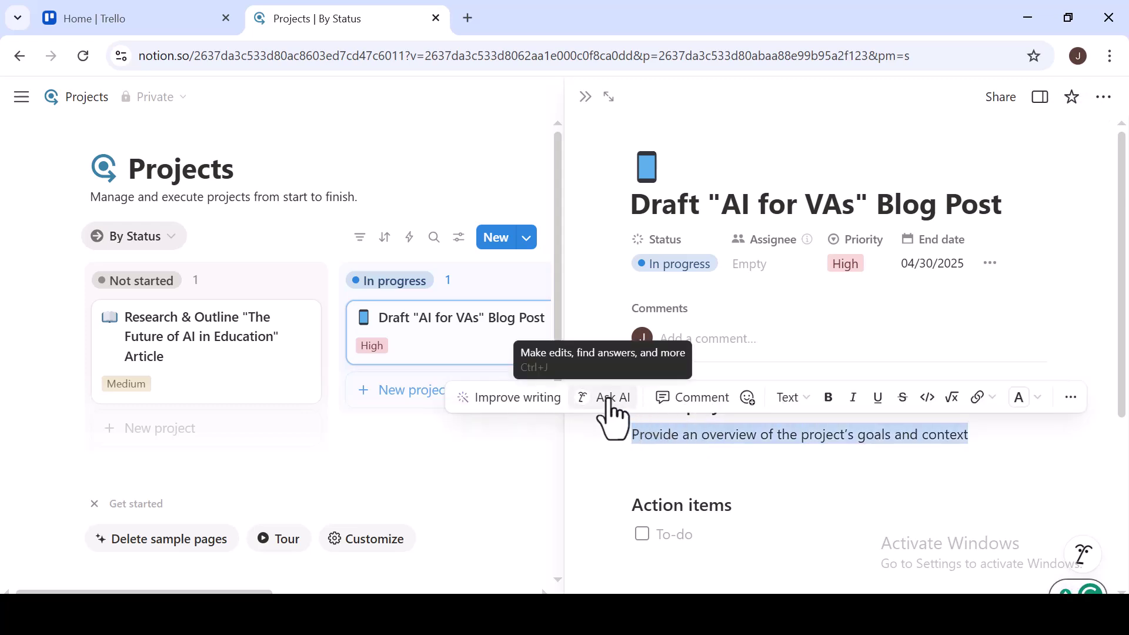
click(610, 399)
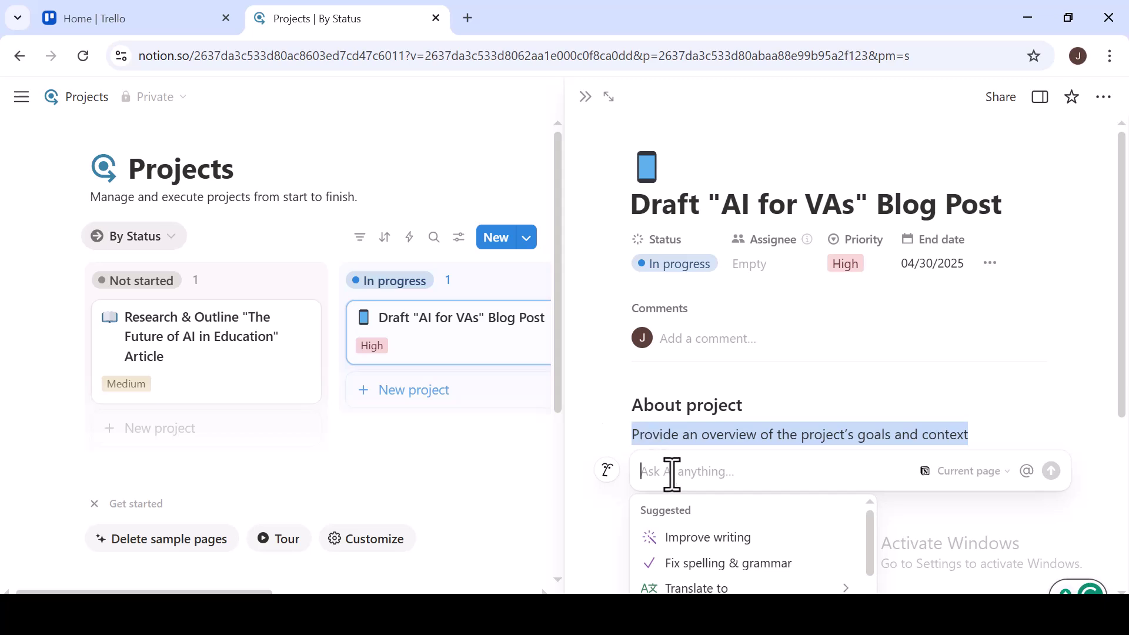
text(Write a clear task description for a social media post about AI for VAs.)
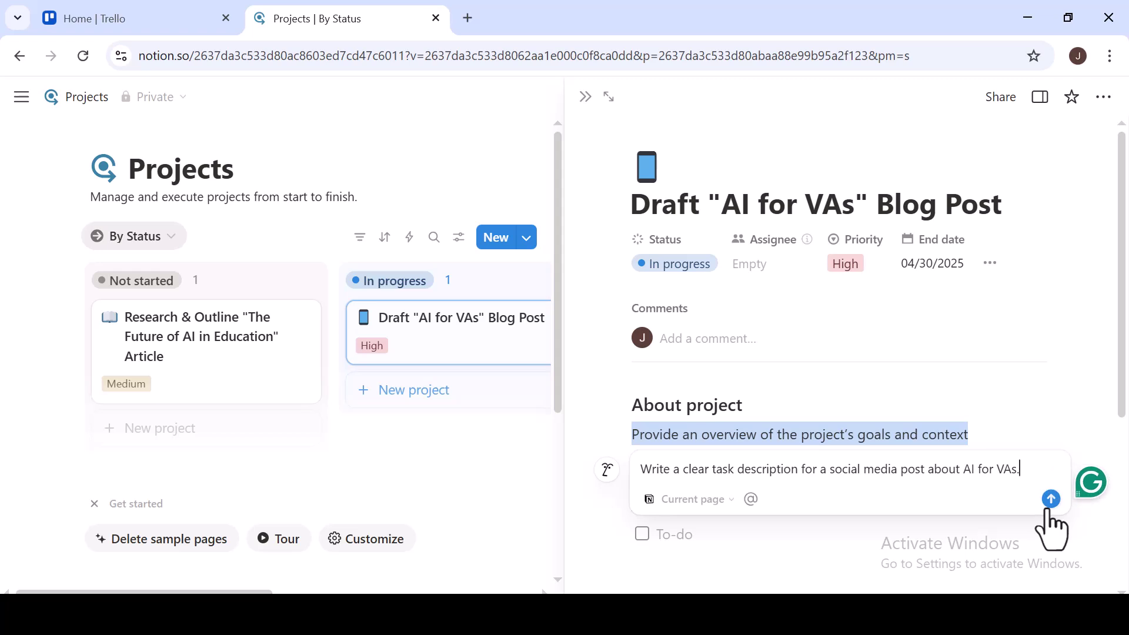
click(1051, 500)
scroll(1051, 528, down, 1)
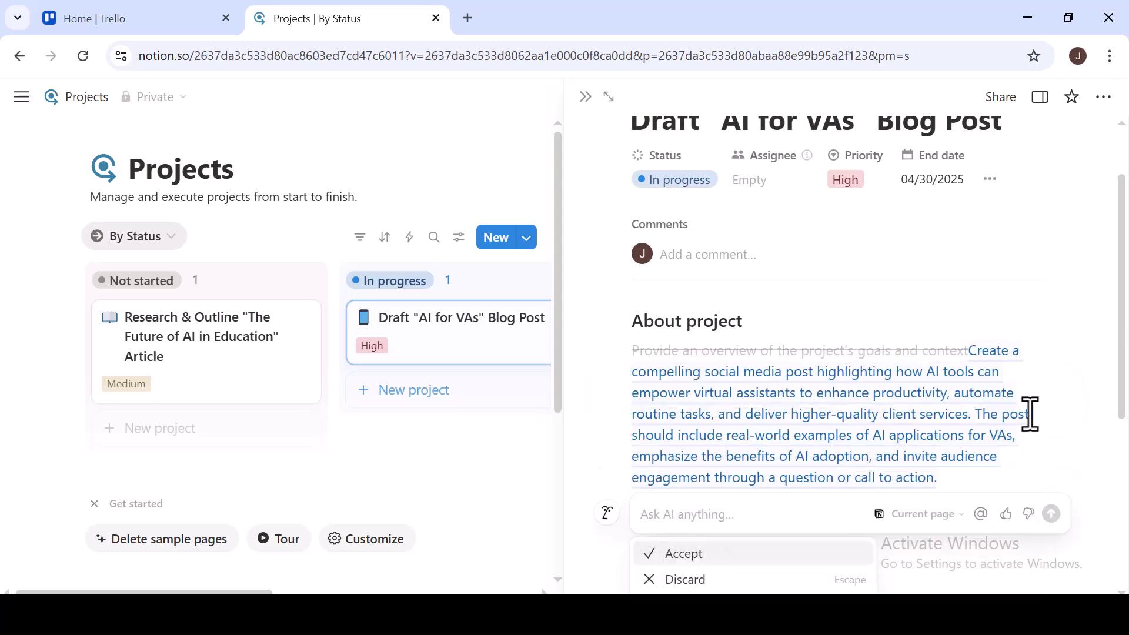
scroll(1029, 410, down, 2)
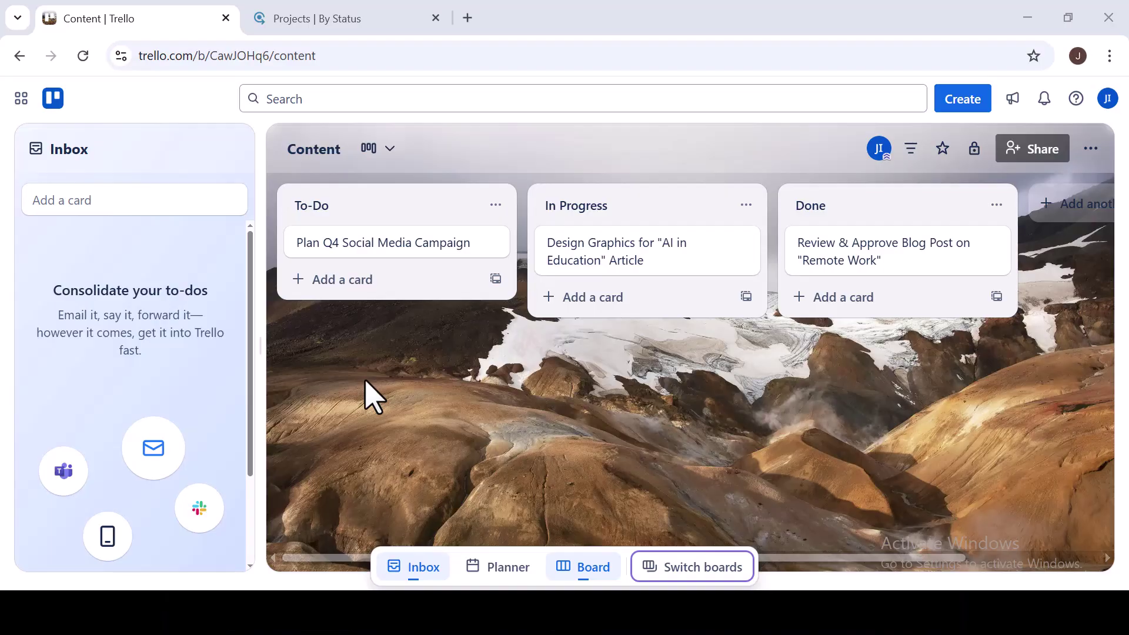
Step: Add a card titled "AI and email marketing blog post" to the To-Do list
click(352, 281)
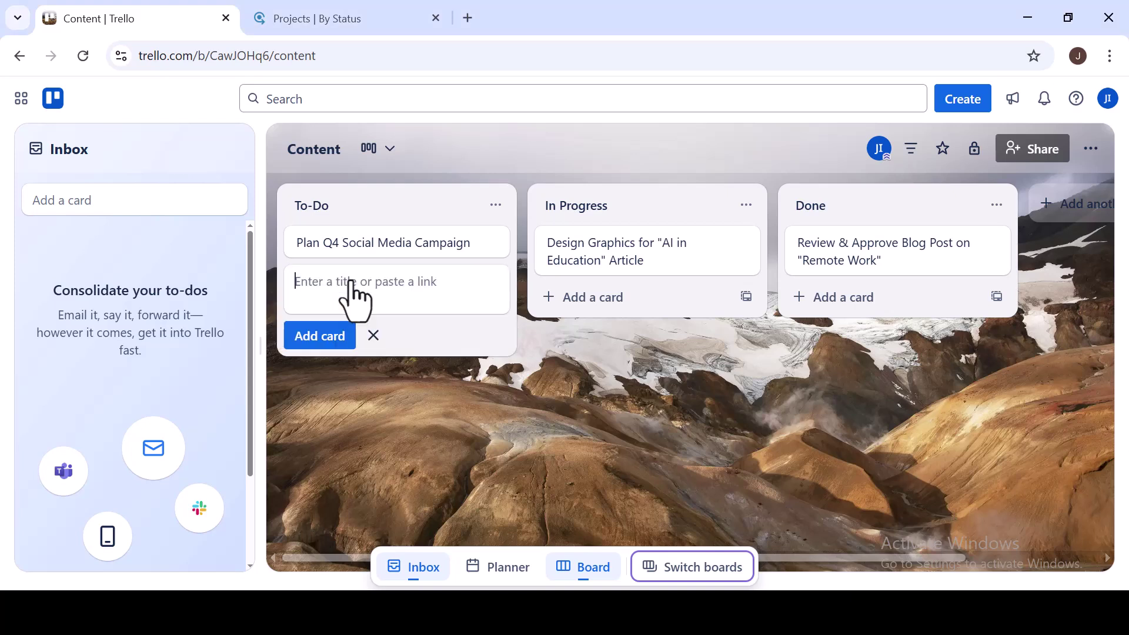
text(AI and email marketing blog post)
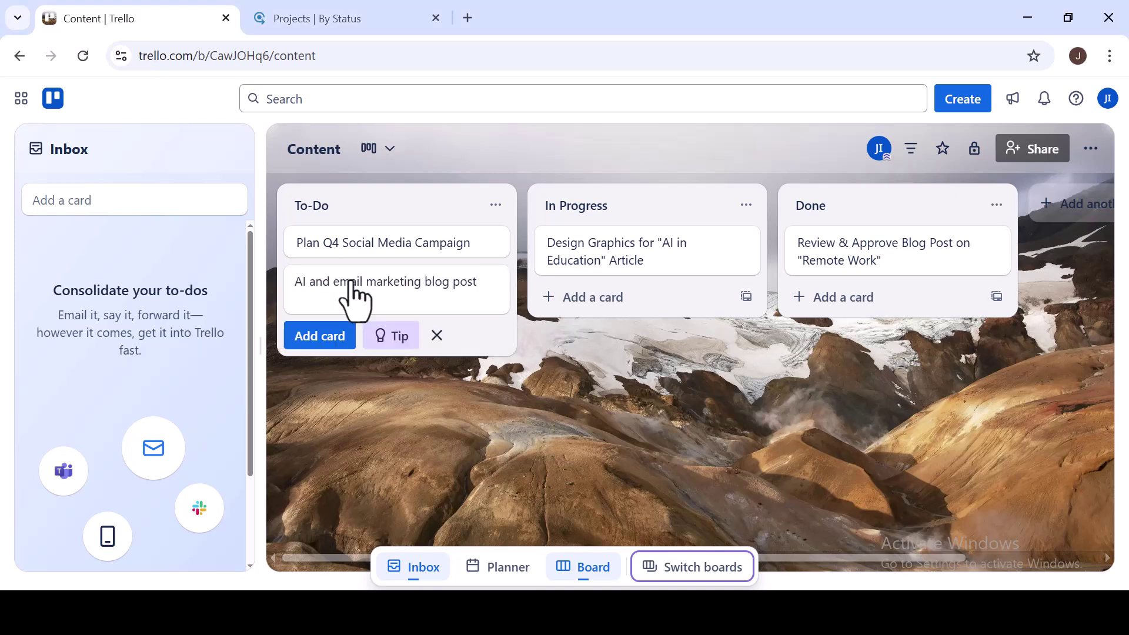
click(352, 282)
click(540, 415)
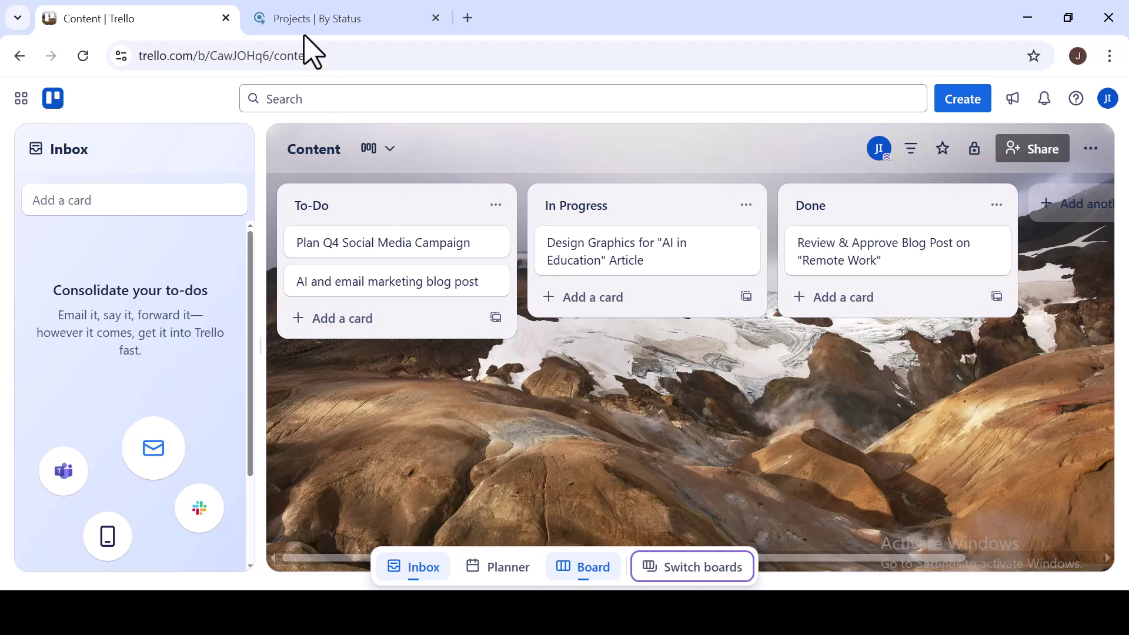
Step: Open the Content board's automation rules and review the example rules
click(1090, 152)
scroll(913, 405, down, 3)
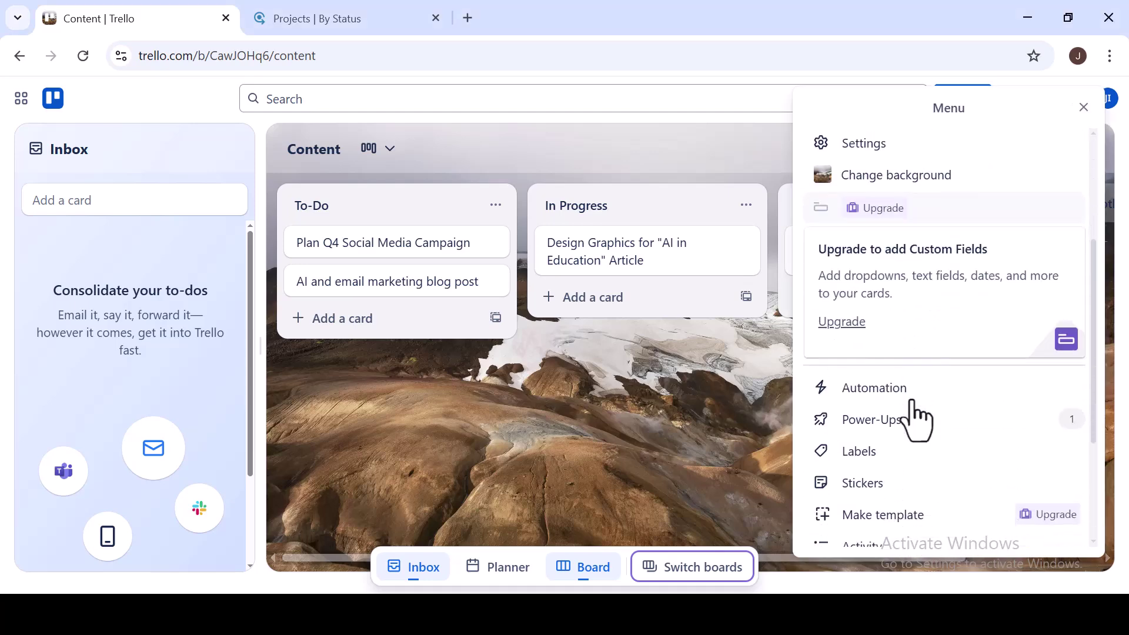
click(895, 378)
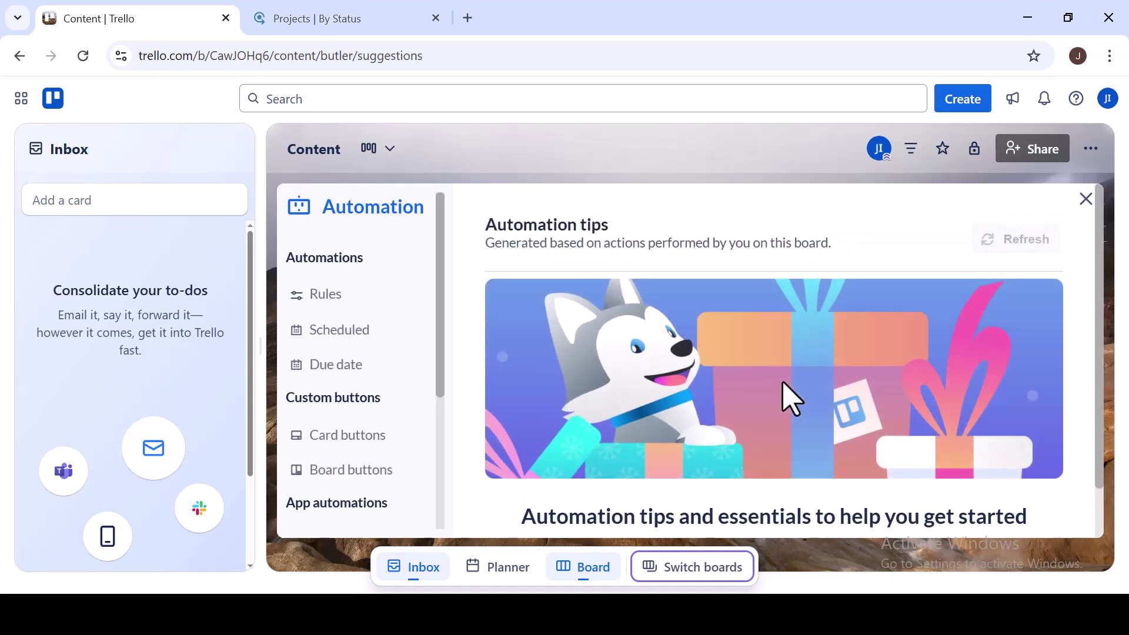
click(359, 293)
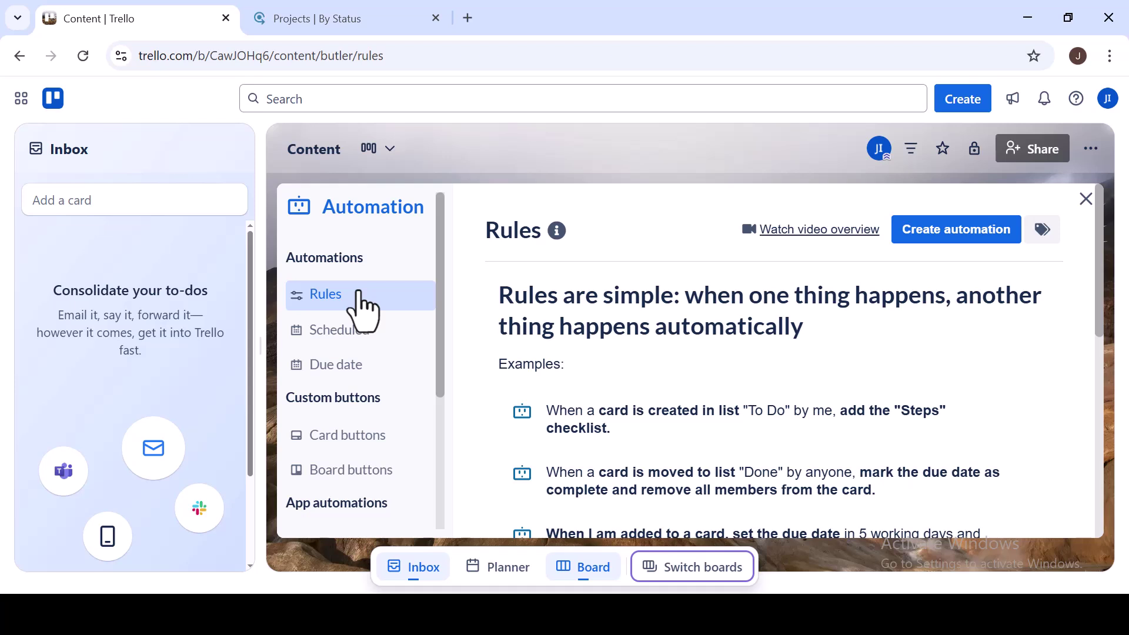
scroll(663, 412, down, 2)
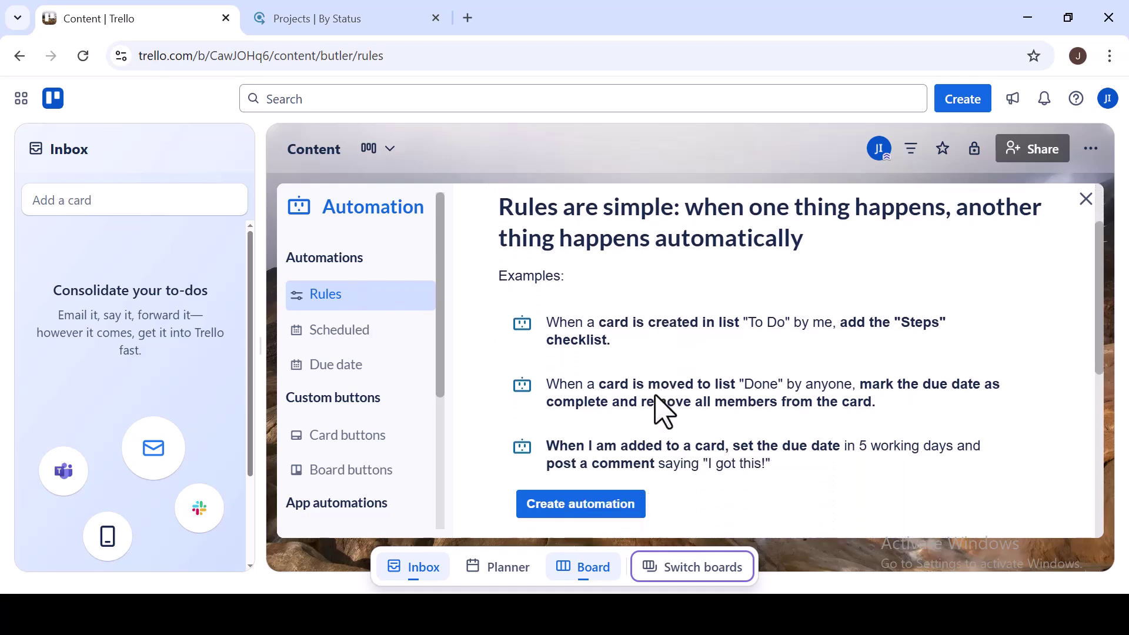
Step: Create a new automation rule triggered when a card is added to the To-Do list
click(586, 494)
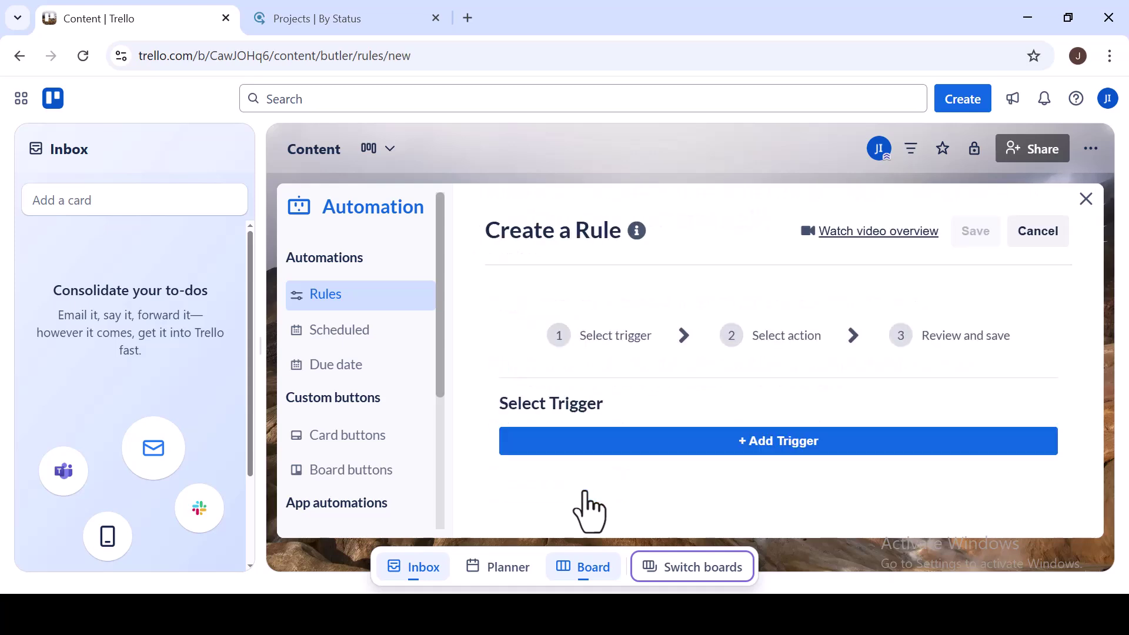
click(664, 447)
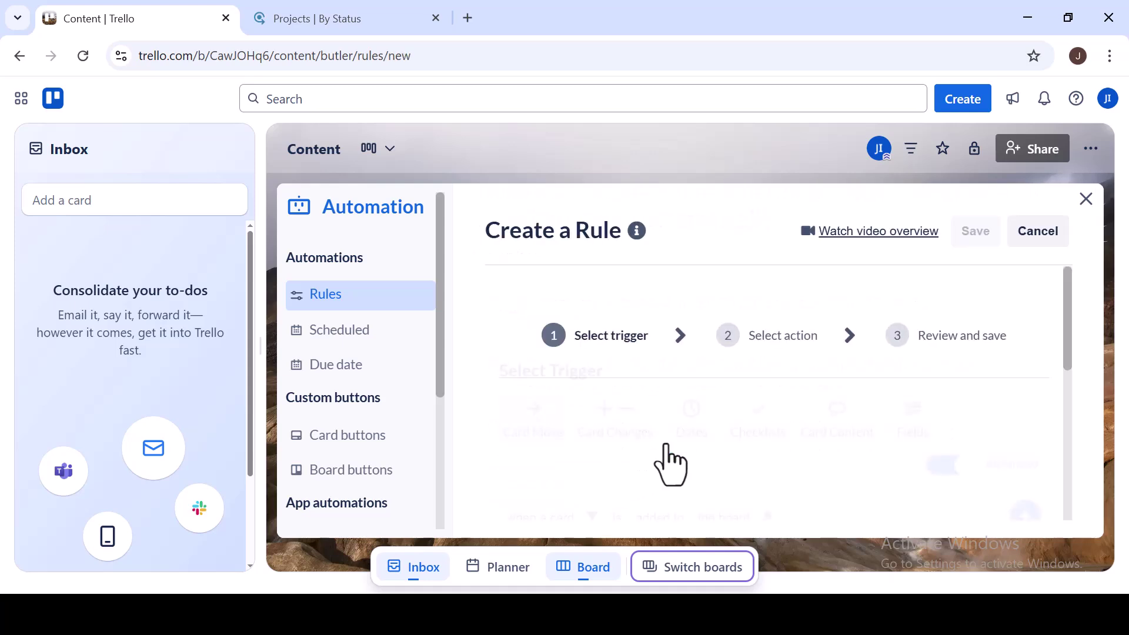
scroll(782, 464, down, 2)
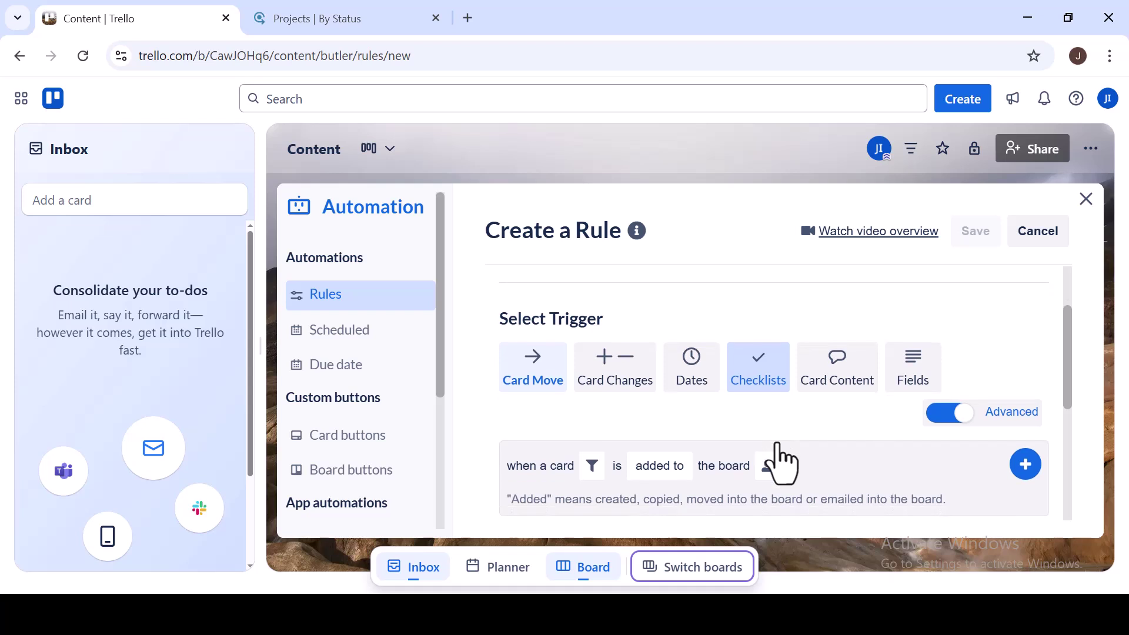
scroll(907, 458, down, 1)
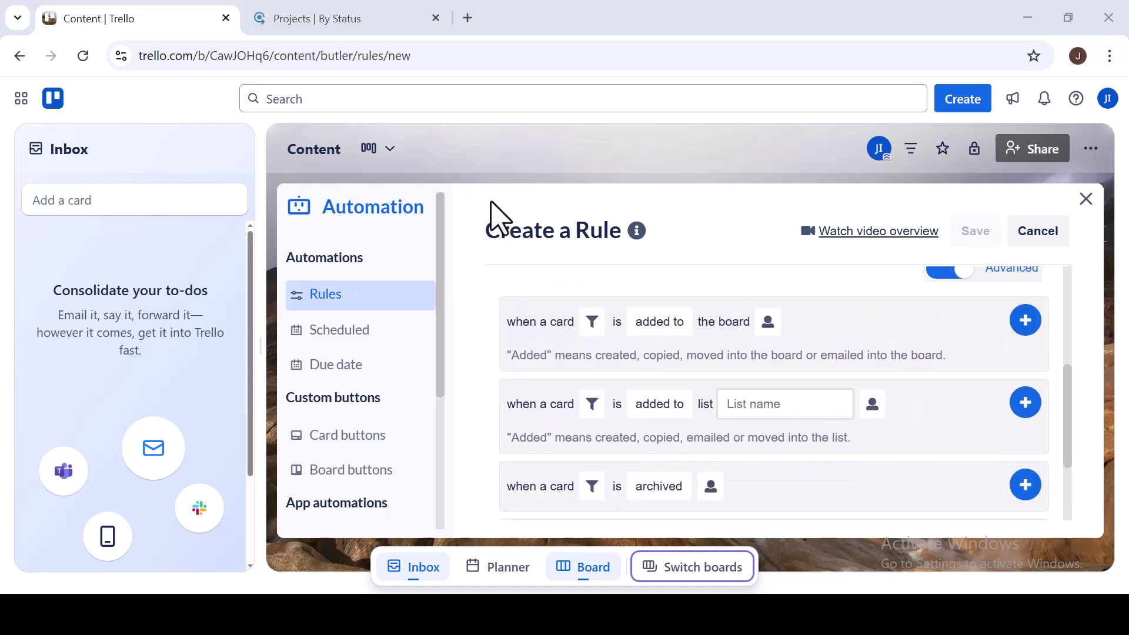
click(750, 404)
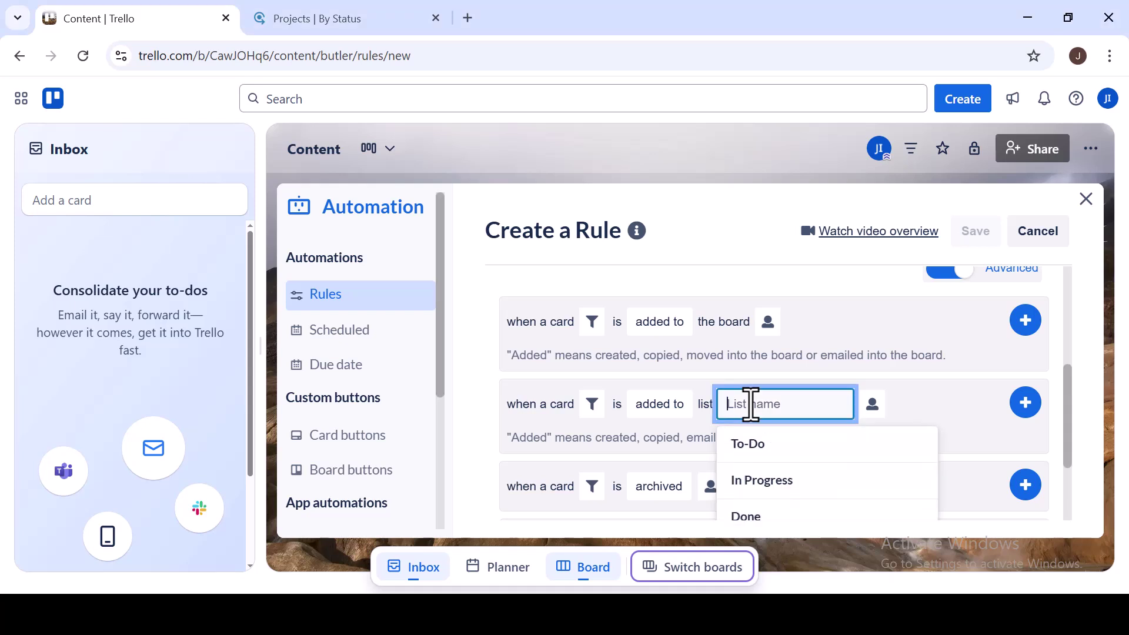
click(770, 447)
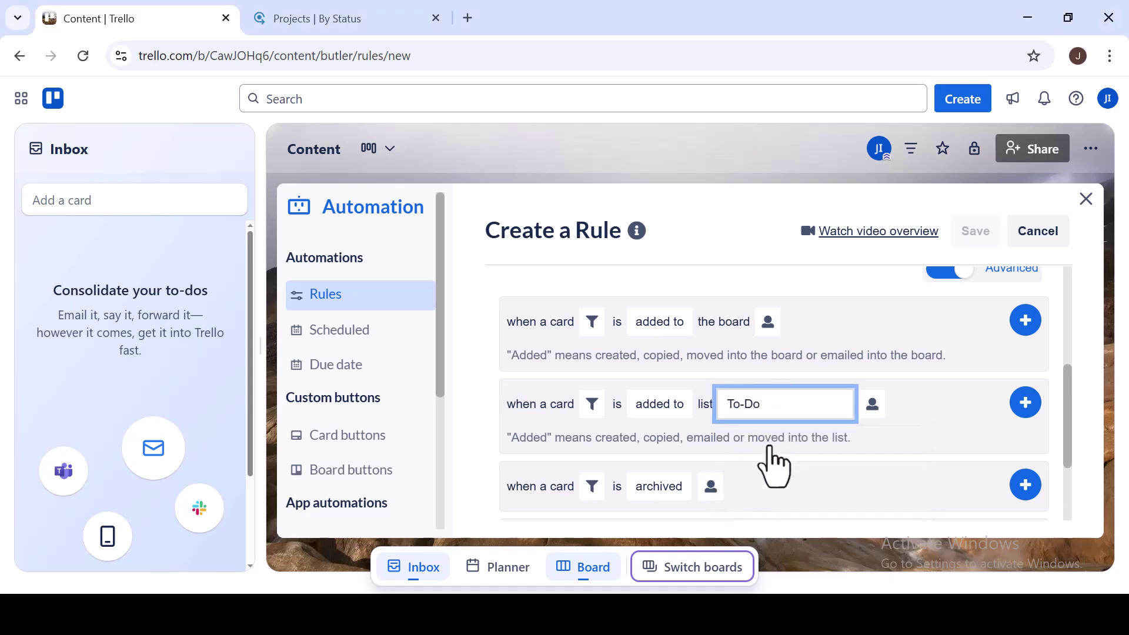
click(1026, 403)
click(1026, 416)
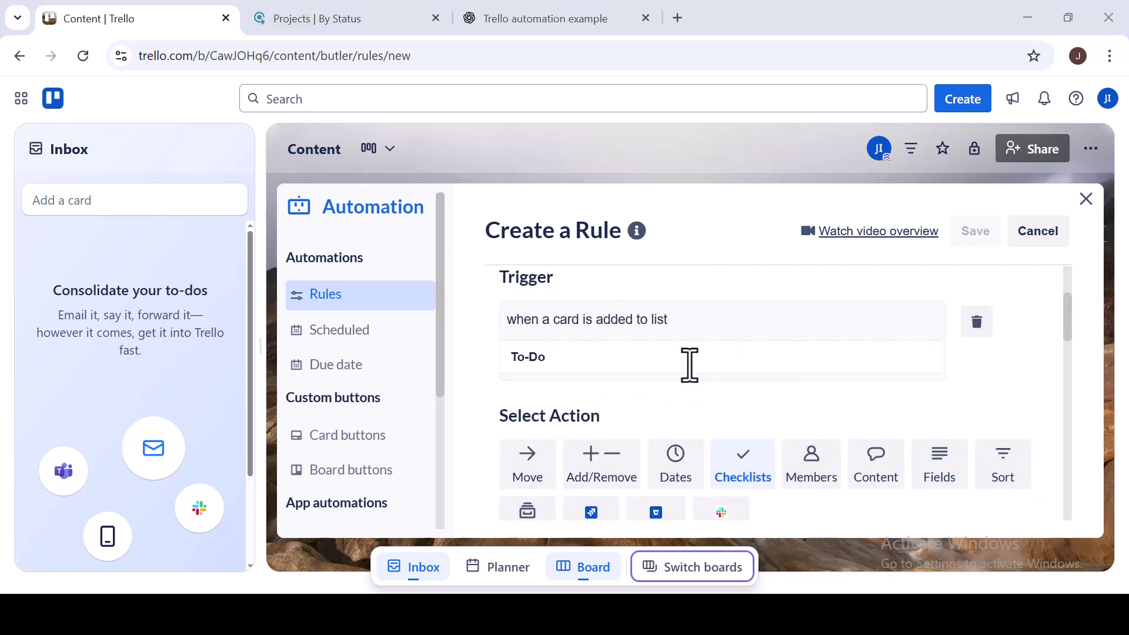
Step: Add an action that adds the "Next Steps" checklist to the card, save the rule and return to the board
scroll(743, 487, down, 3)
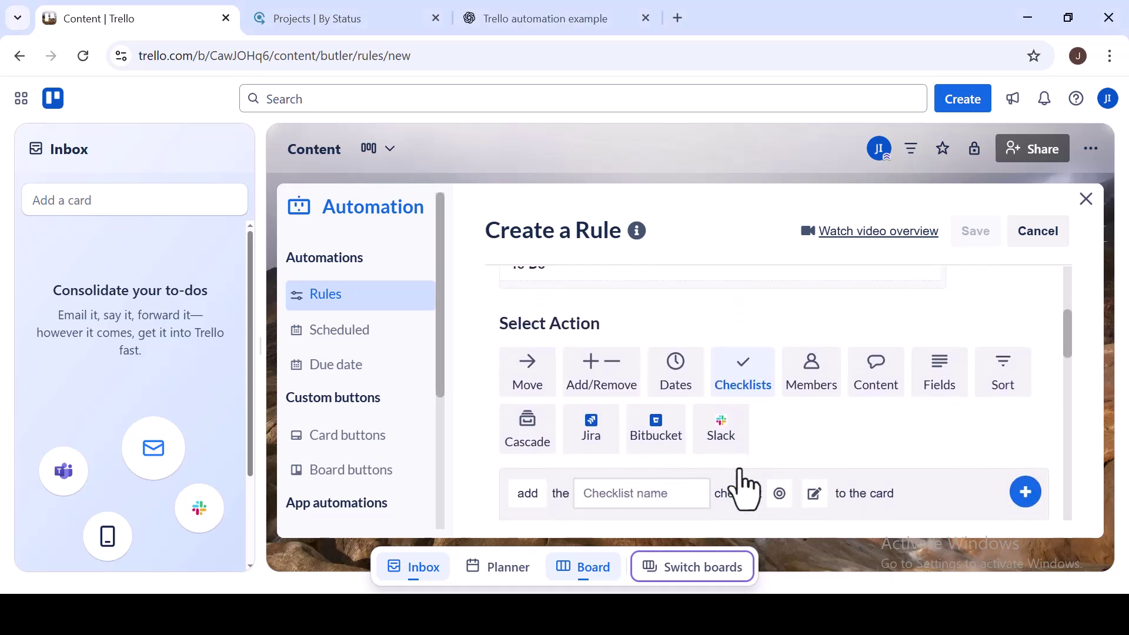
click(664, 405)
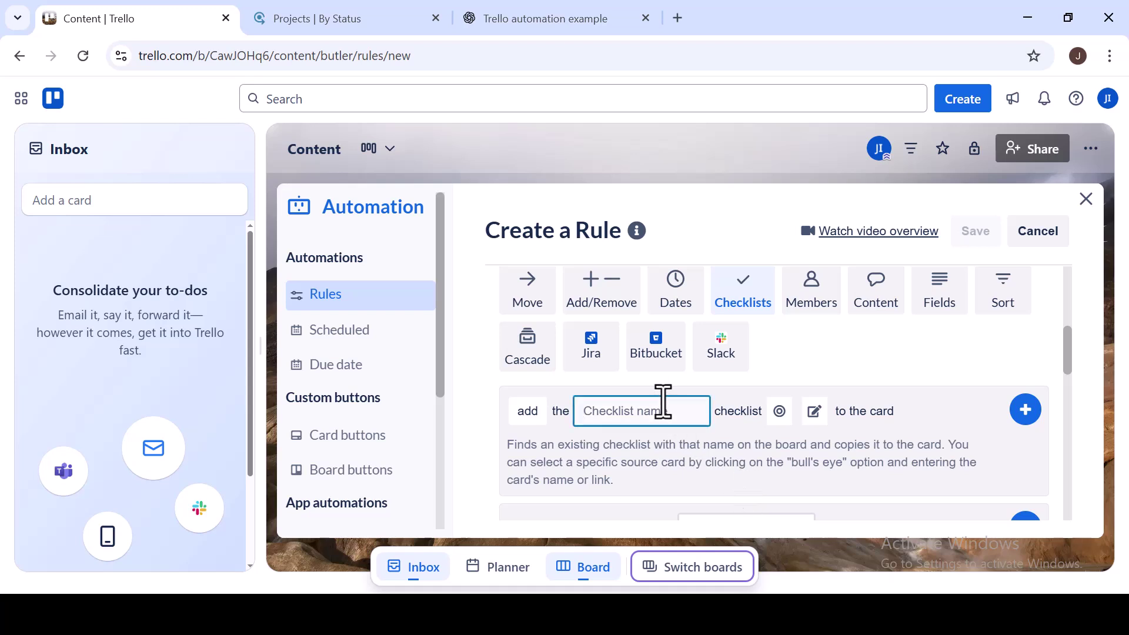
click(1026, 410)
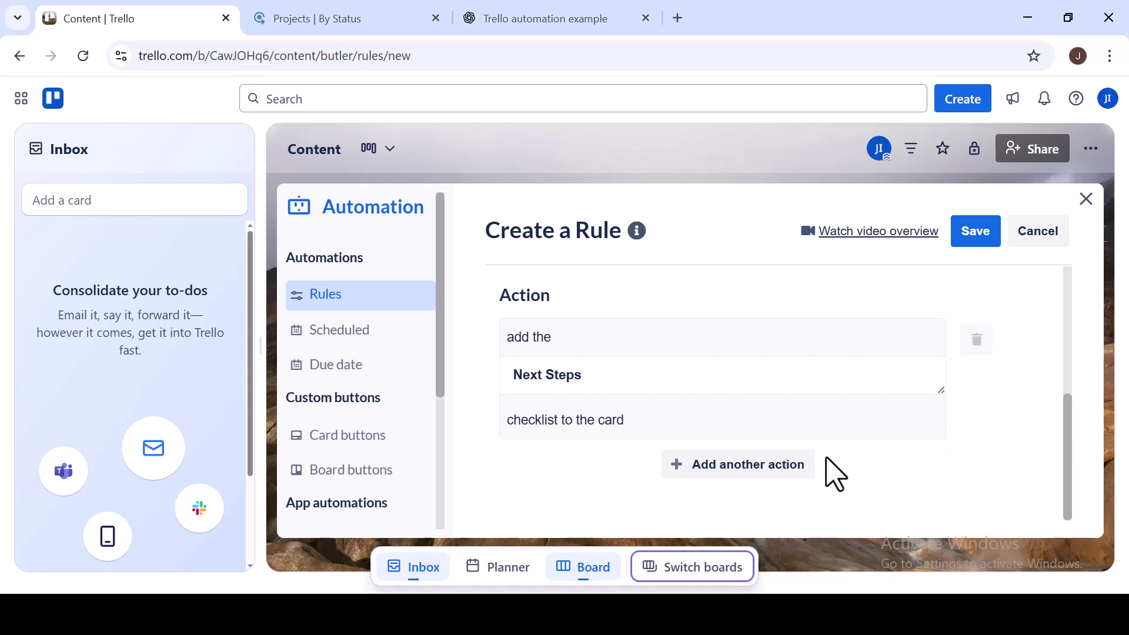
click(978, 238)
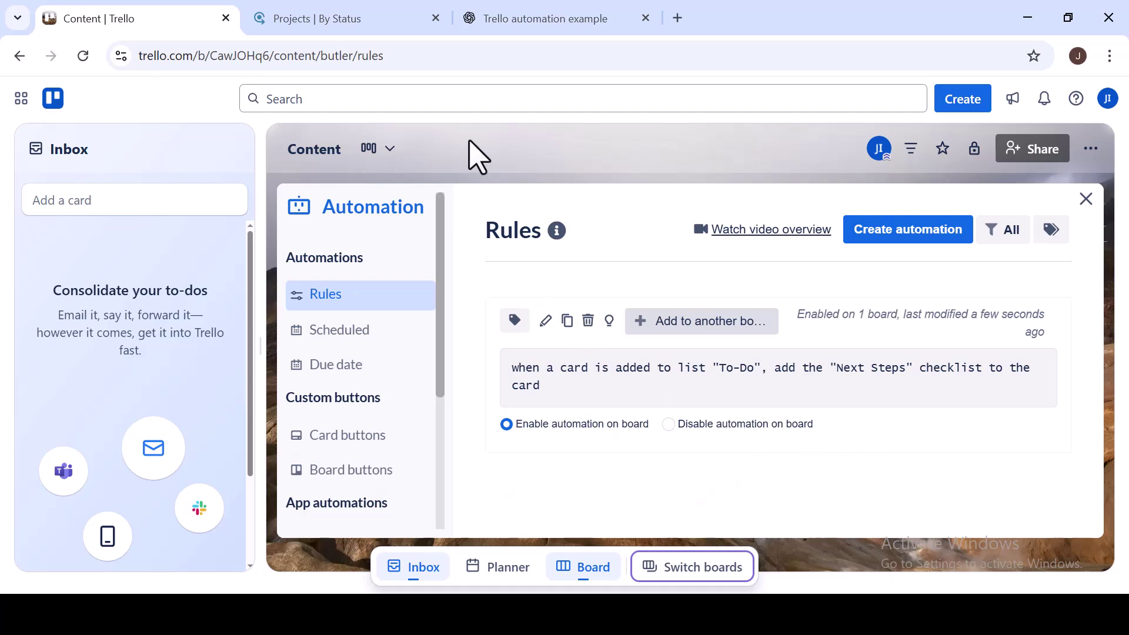
click(476, 157)
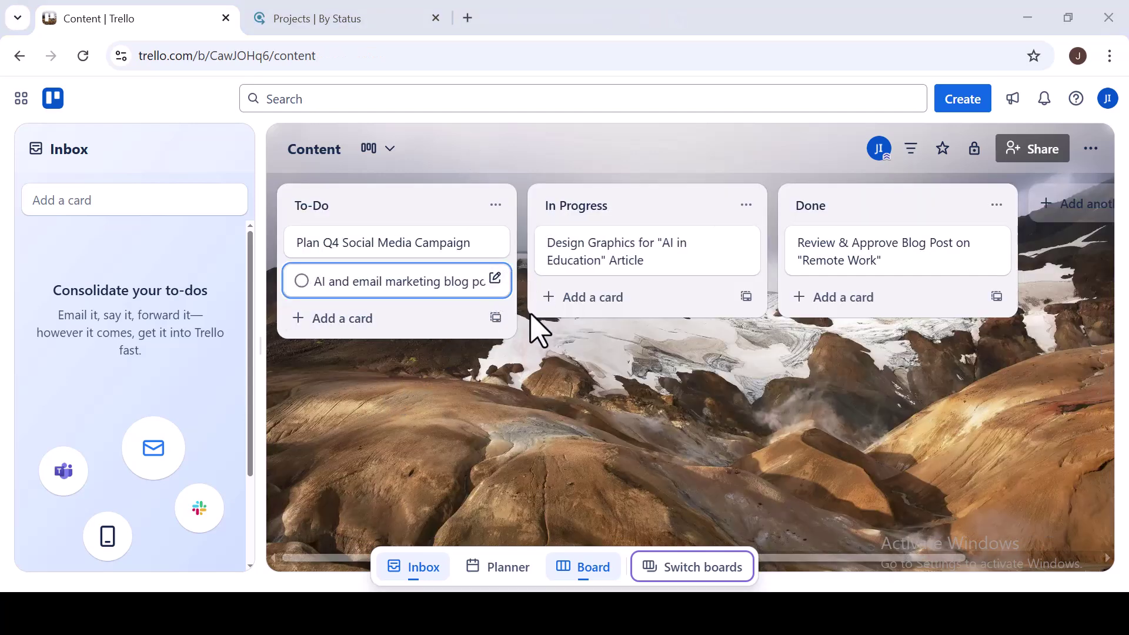